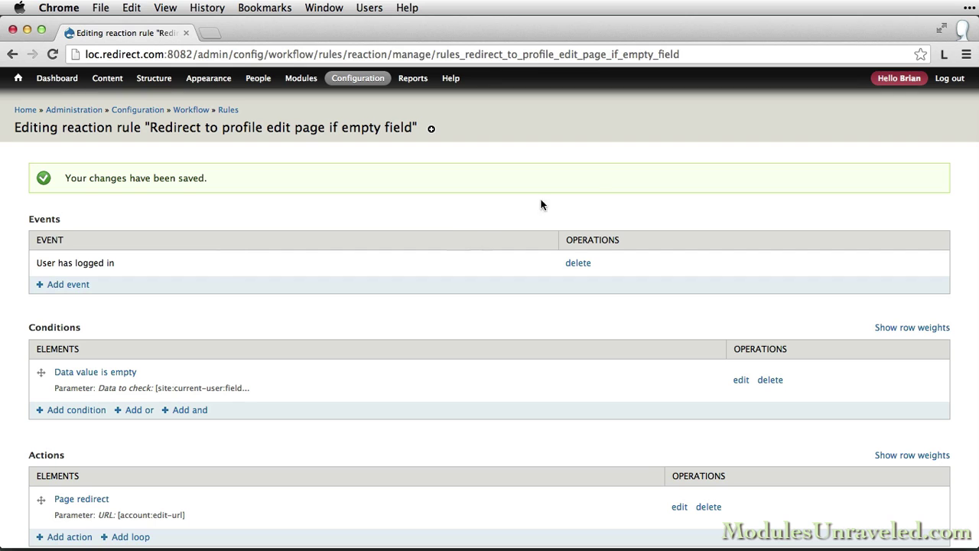
Save the account's profile edit form with Birth Date left empty to trigger the valid-date error.
click(898, 83)
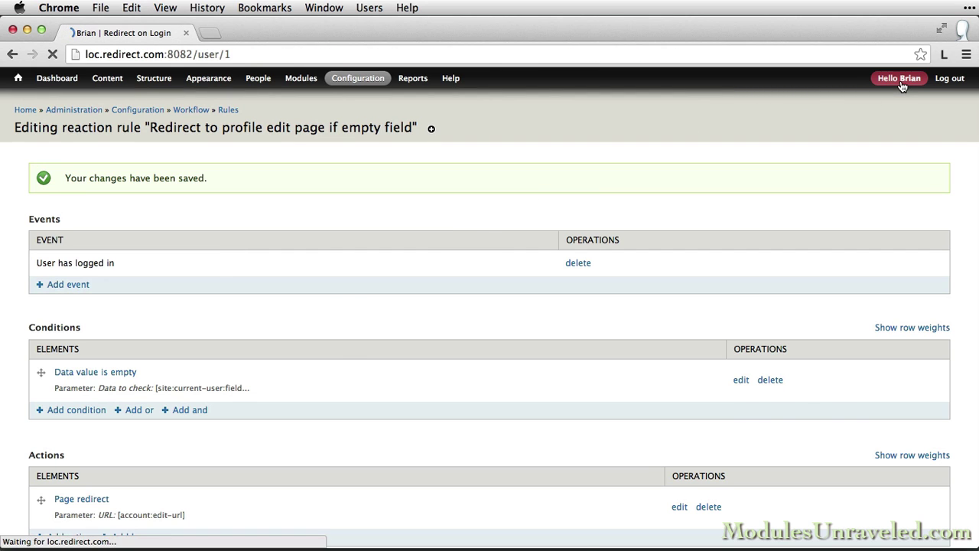
click(392, 287)
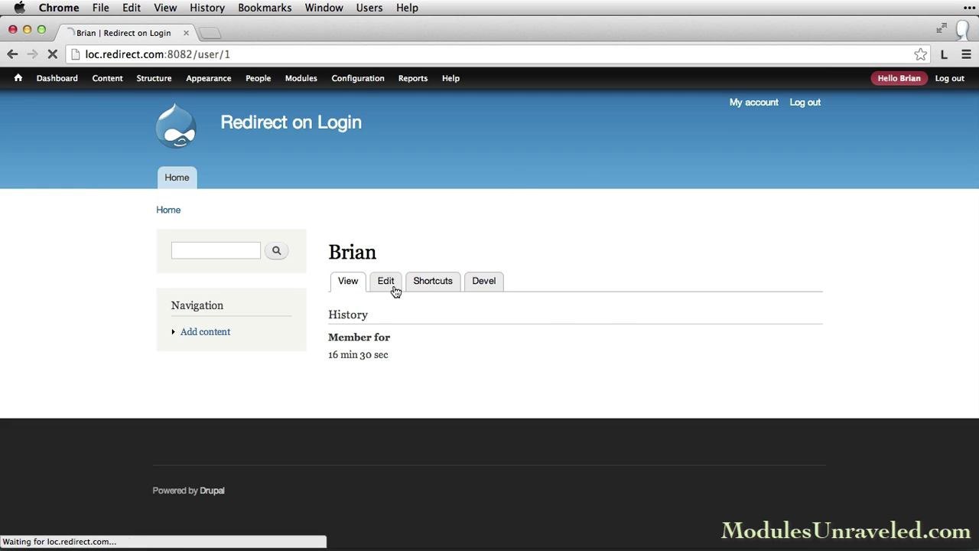
scroll(83, 324, down, 15)
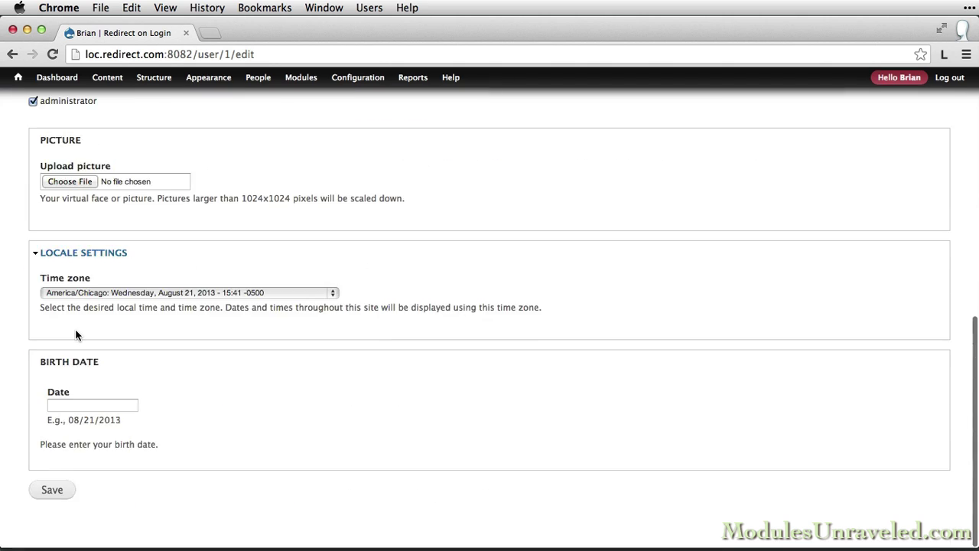
click(51, 490)
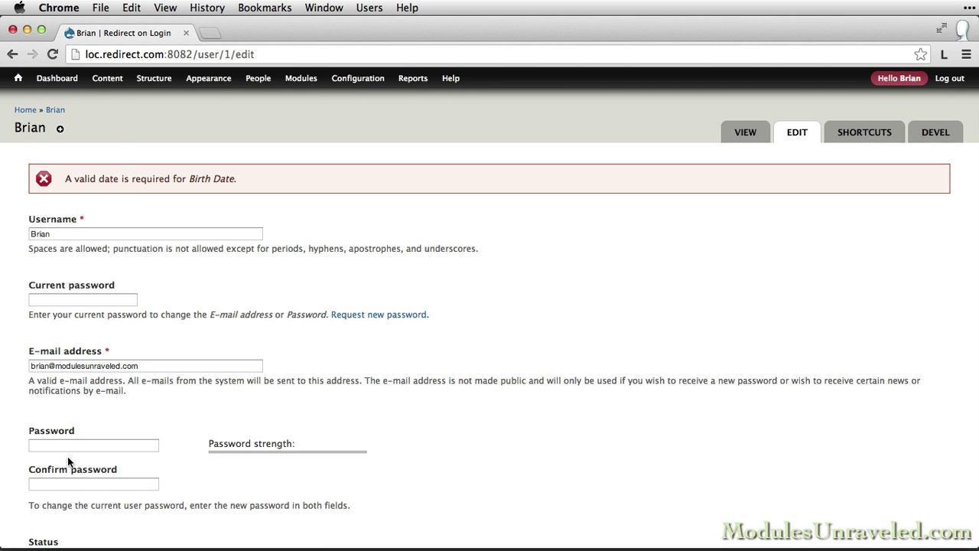
Log out from the front page, then log back in with the account's username and password.
click(19, 80)
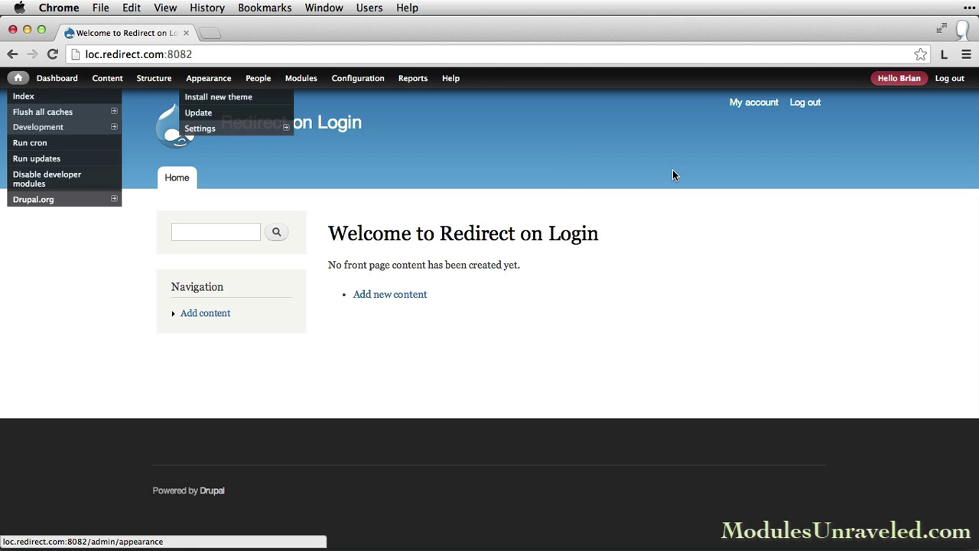
click(808, 104)
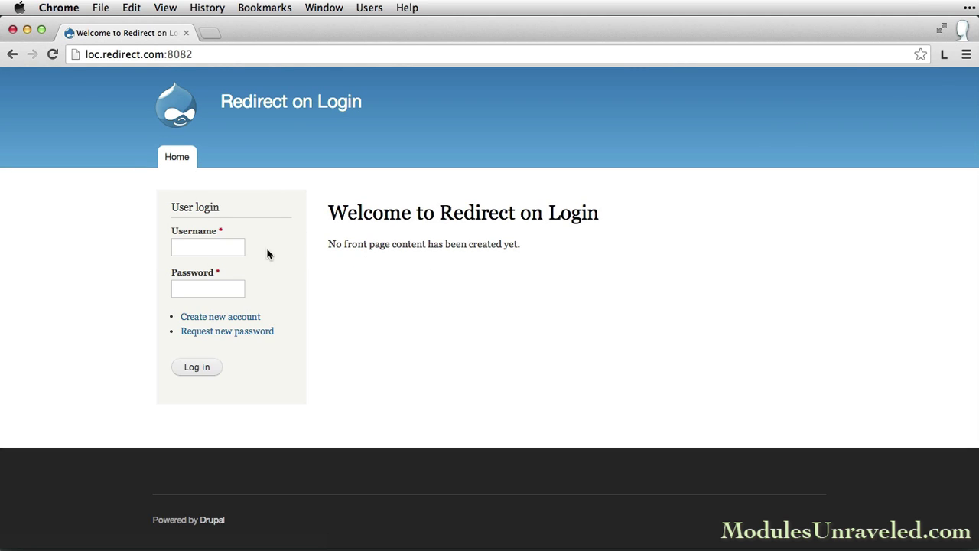
click(228, 245)
text(Brian)
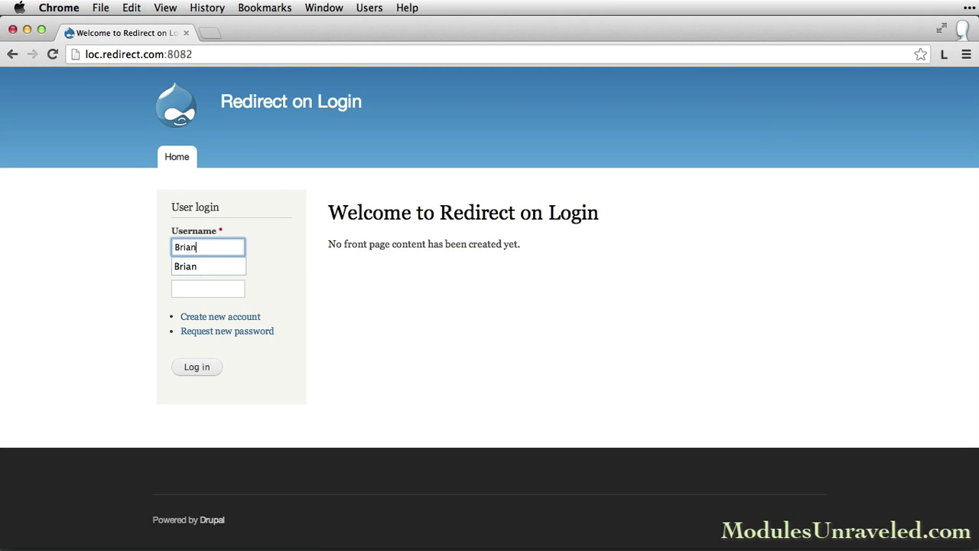
key(Tab)
text(password12345)
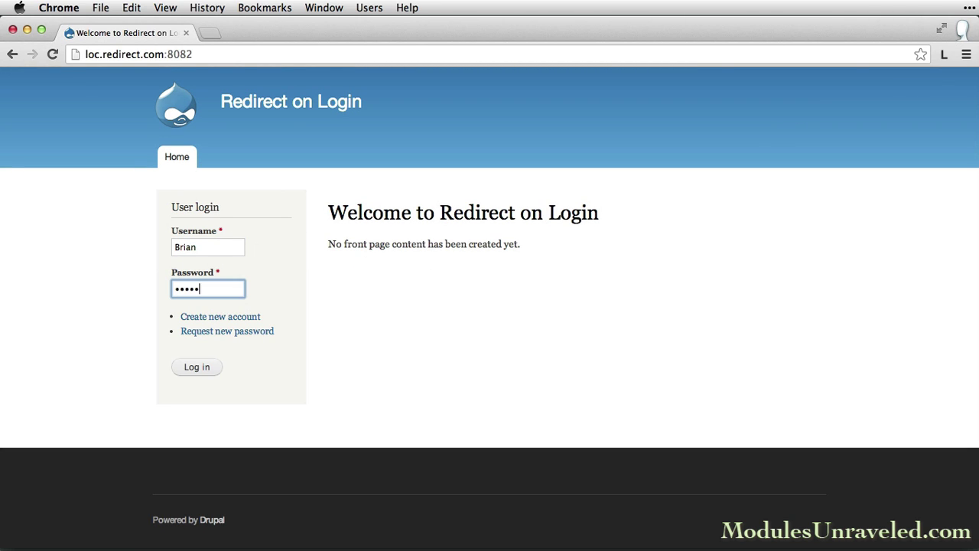
key(Return)
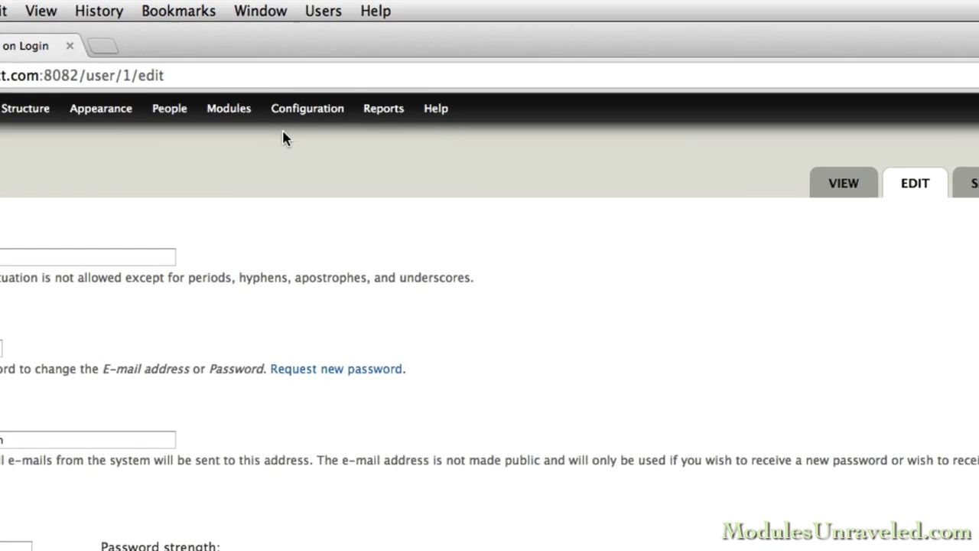
Open the redirect rule from the Rules administration page and start adding a new action.
mouse_move(354, 82)
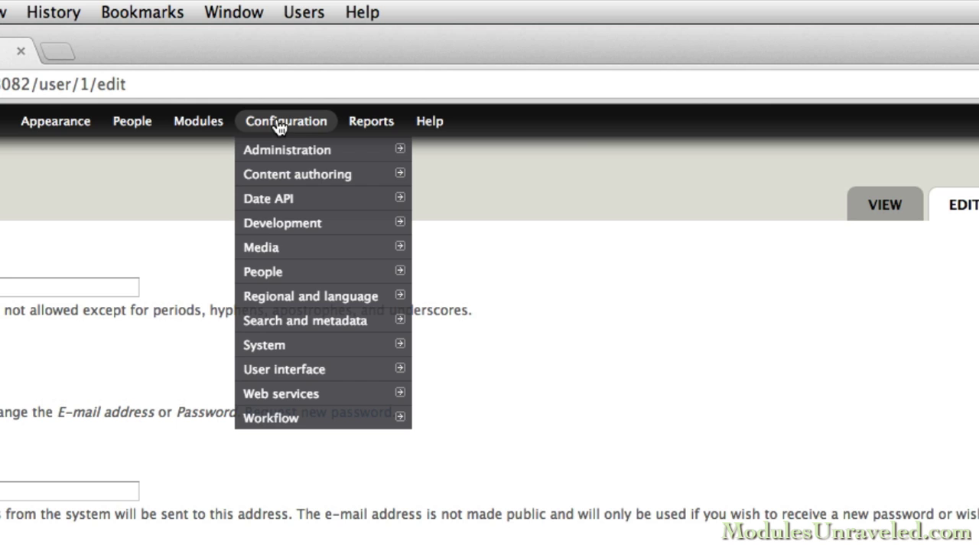
mouse_move(443, 420)
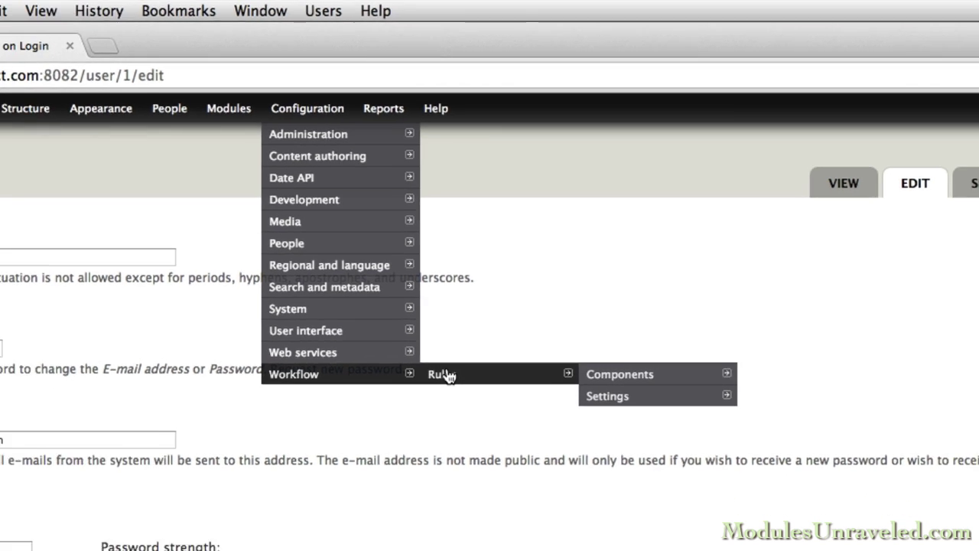
click(444, 374)
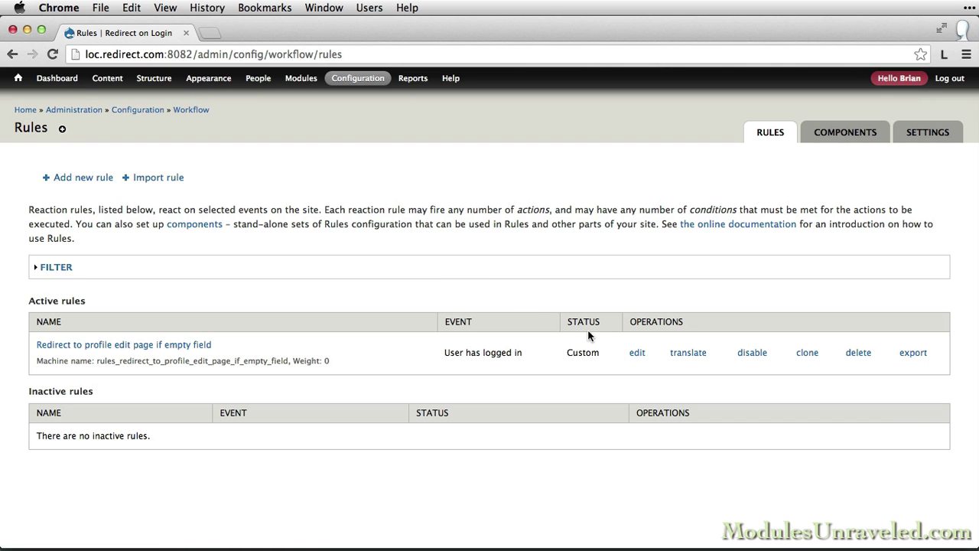
click(636, 353)
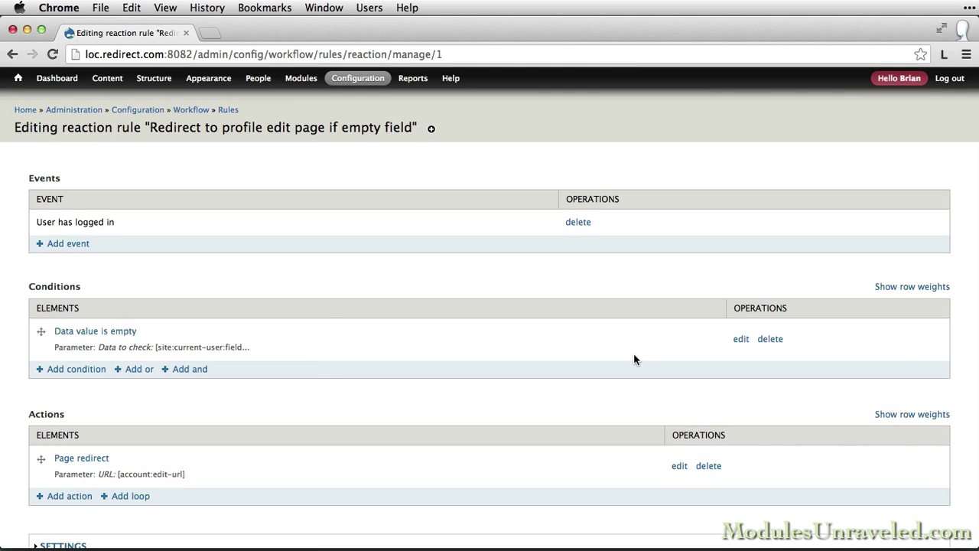
scroll(523, 362, down, 3)
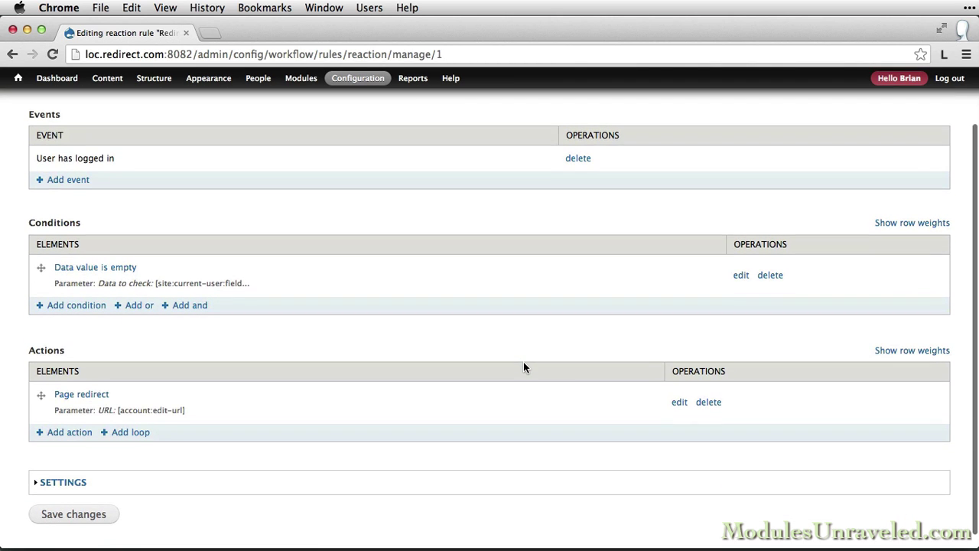
click(70, 431)
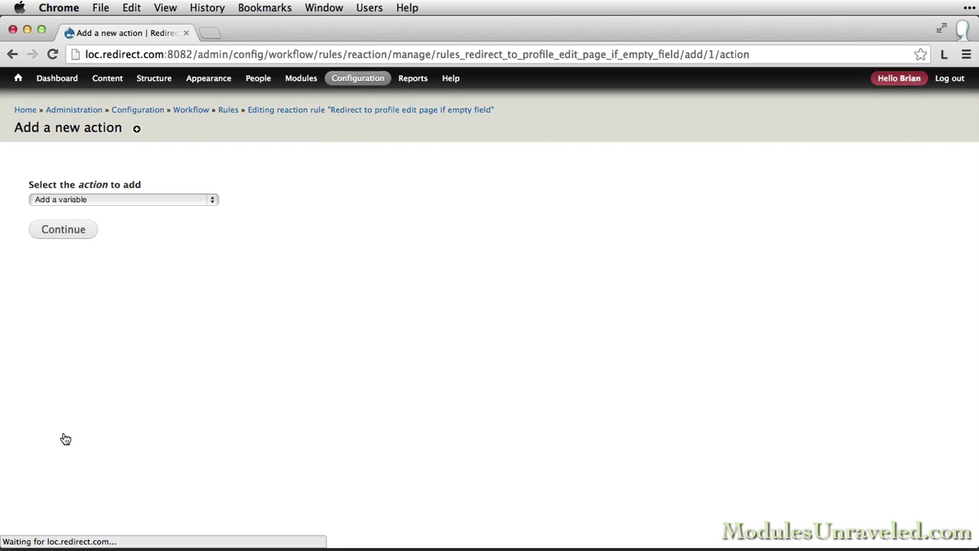
click(157, 198)
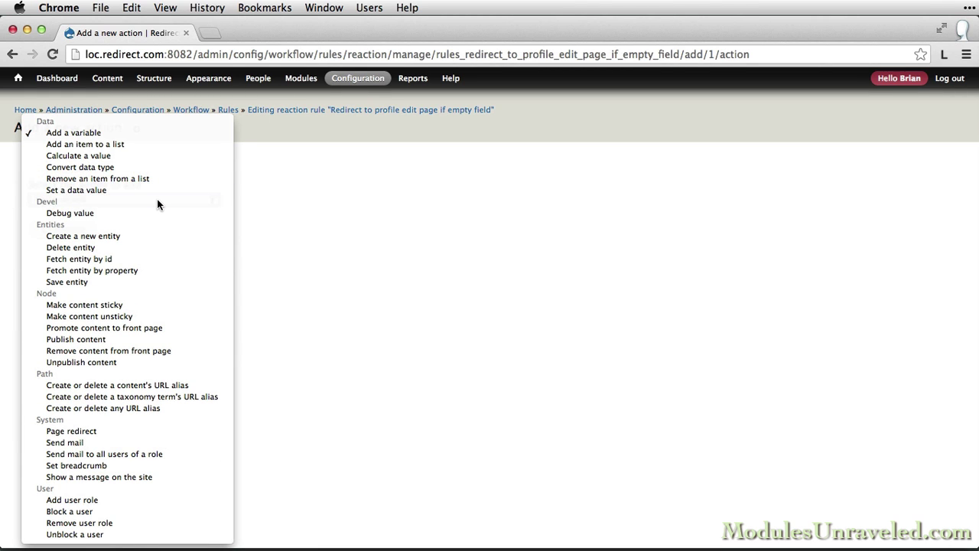
Choose 'Show a message on the site' and begin typing the birth-date redirect explanation as the message.
click(130, 476)
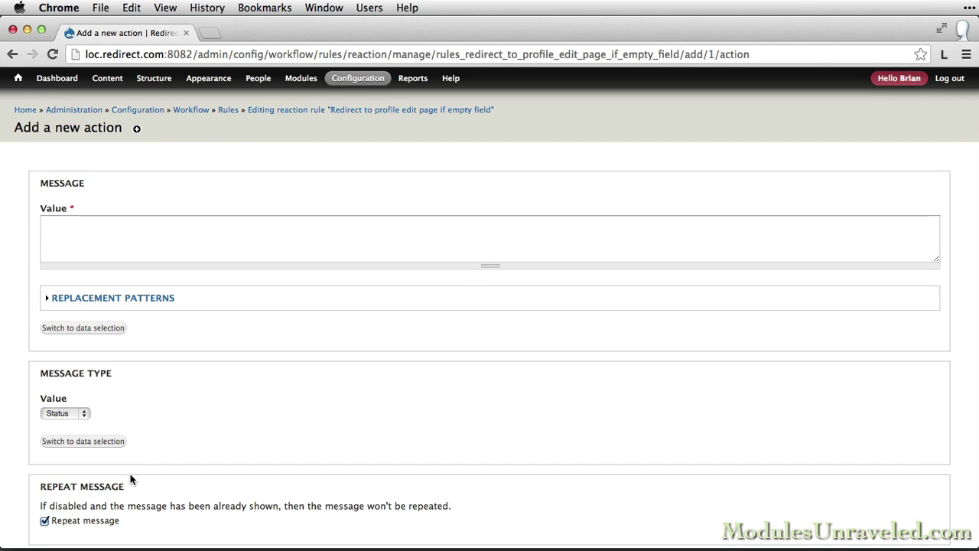
click(128, 228)
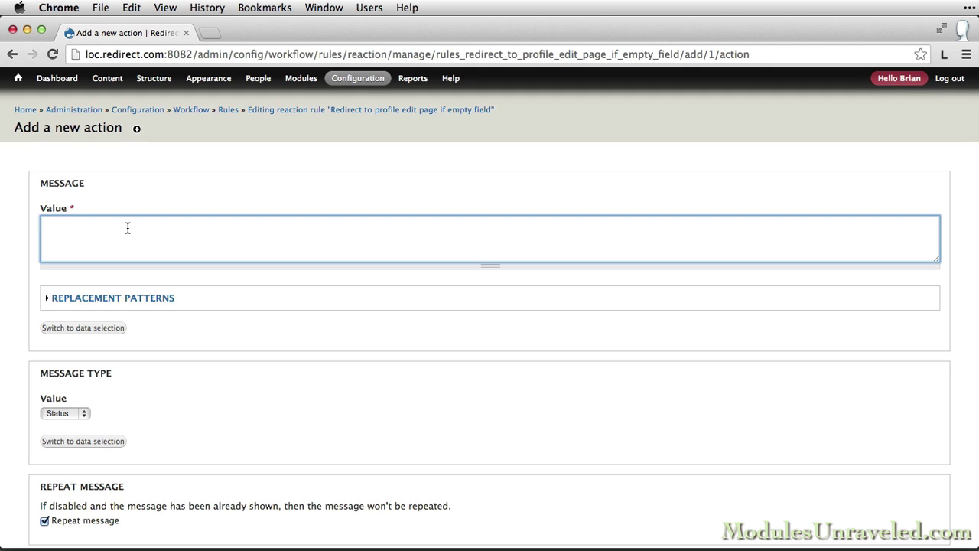
text(You've been redirected to your profile e)
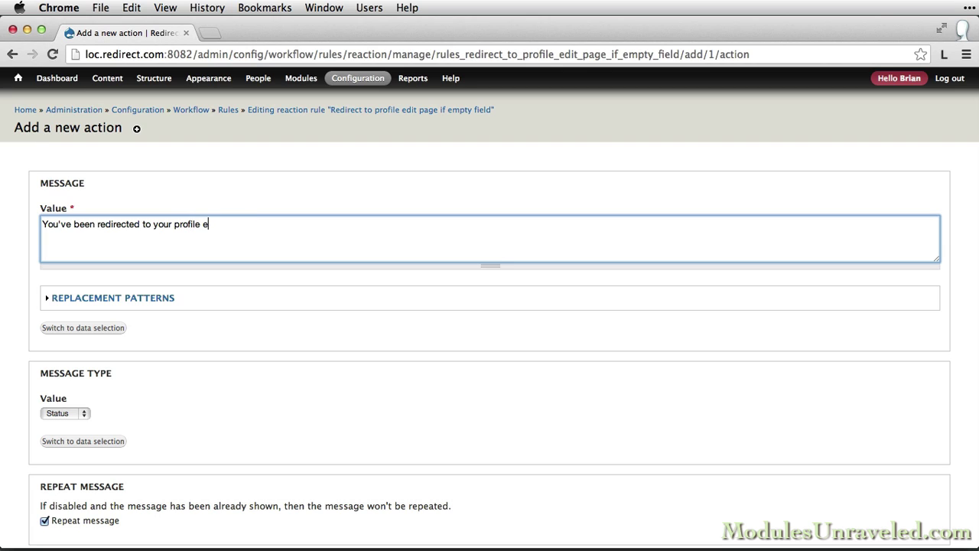
text(dit page because we don't ha)
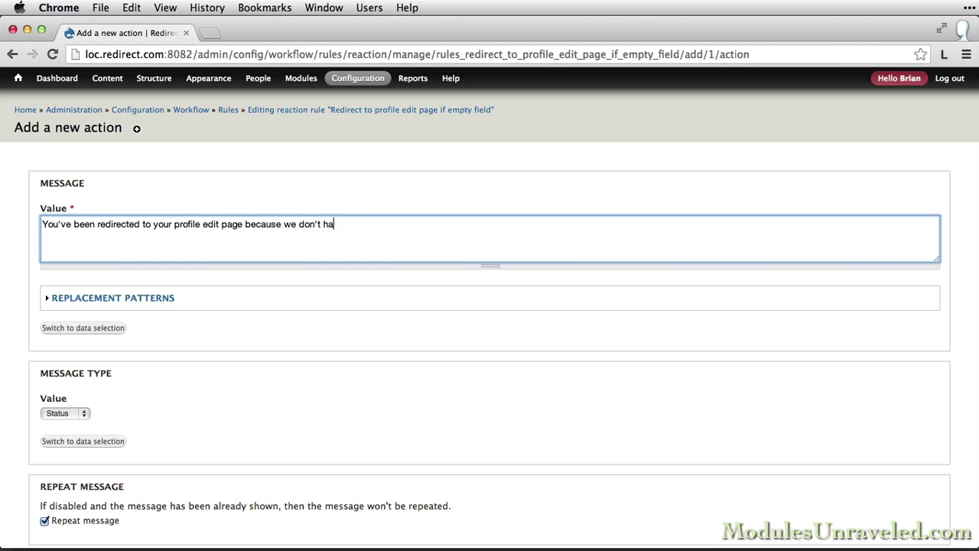
text(ve your birth date on file. Ple)
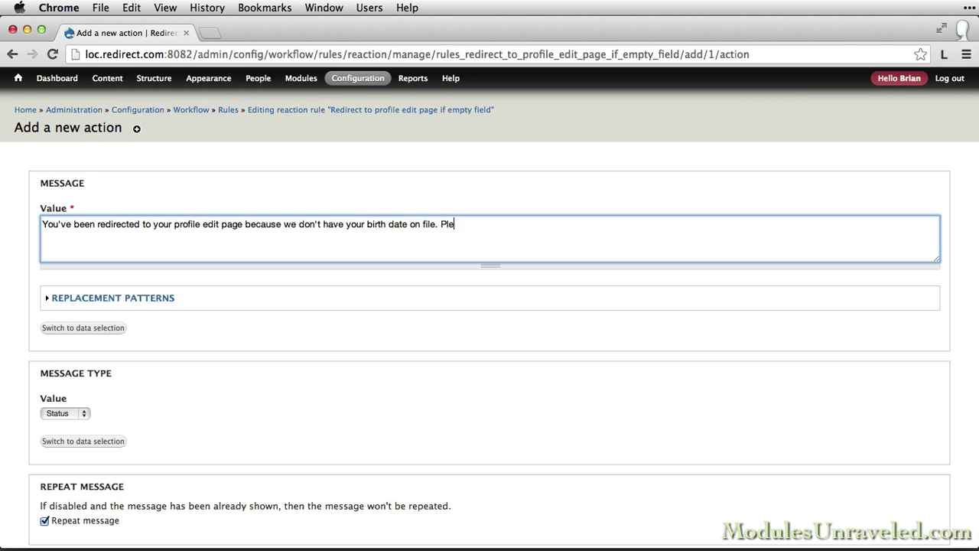
text(ase enter your birth date in the )
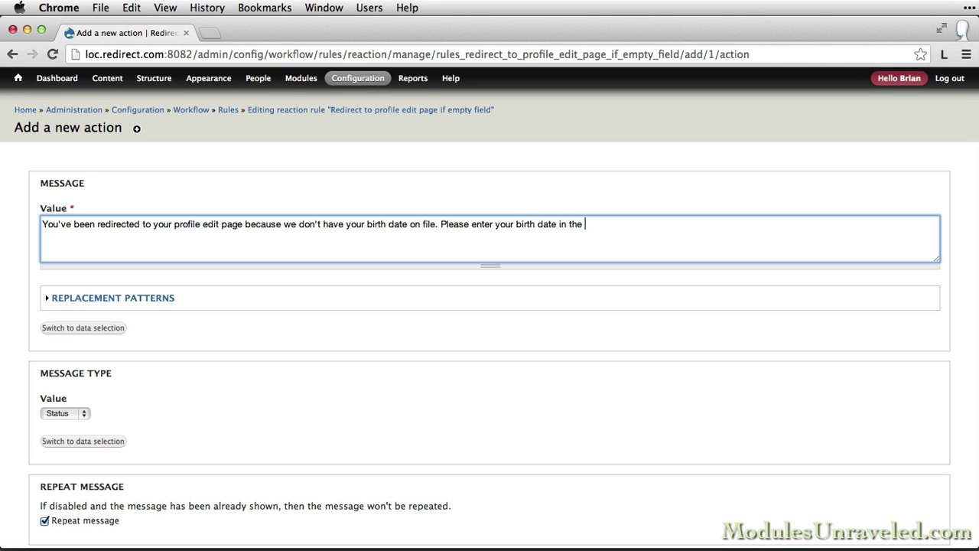
text(field below, and you will never s)
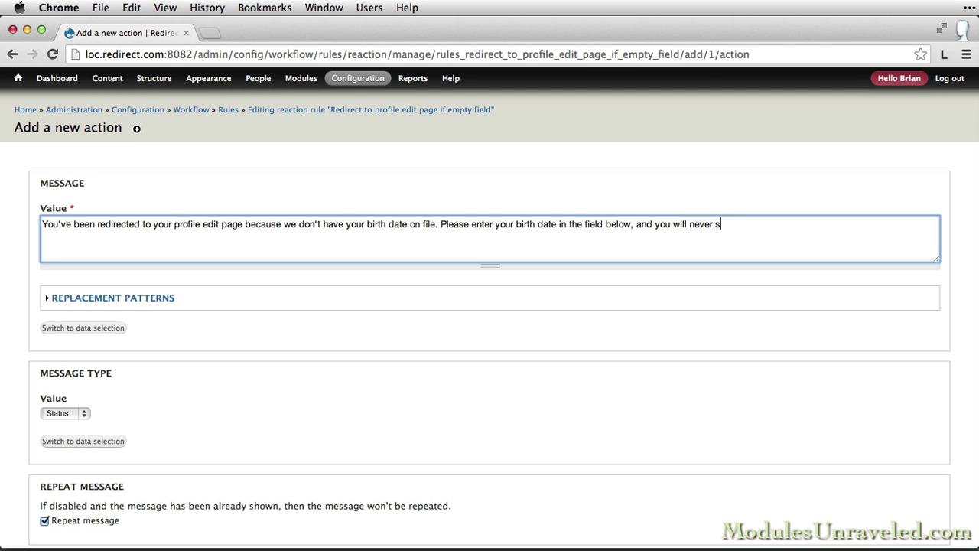
text(ee this message again.)
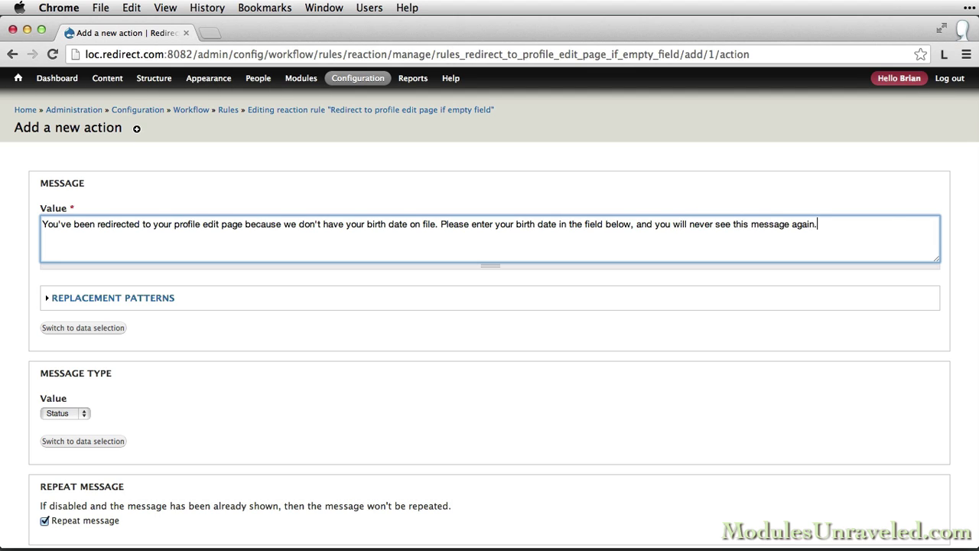
scroll(16, 321, down, 2)
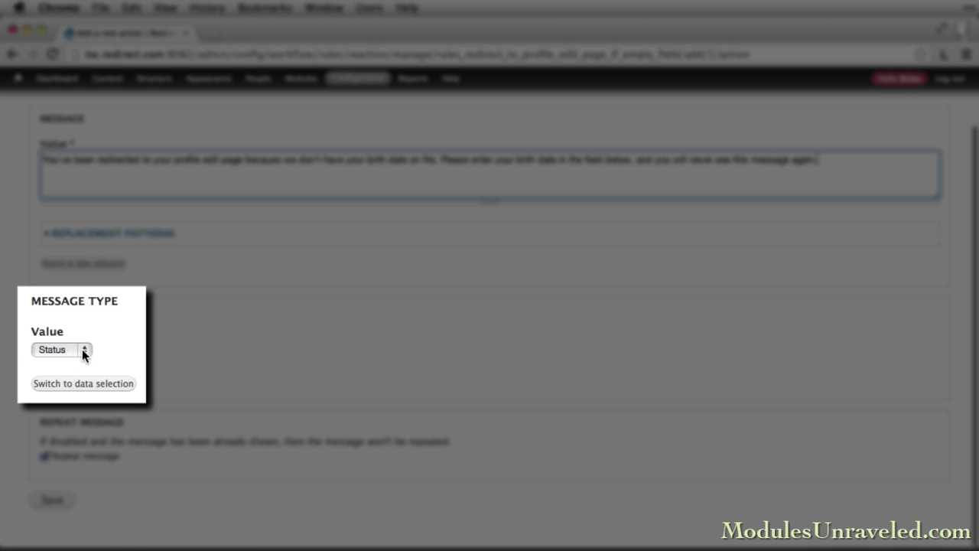
click(83, 348)
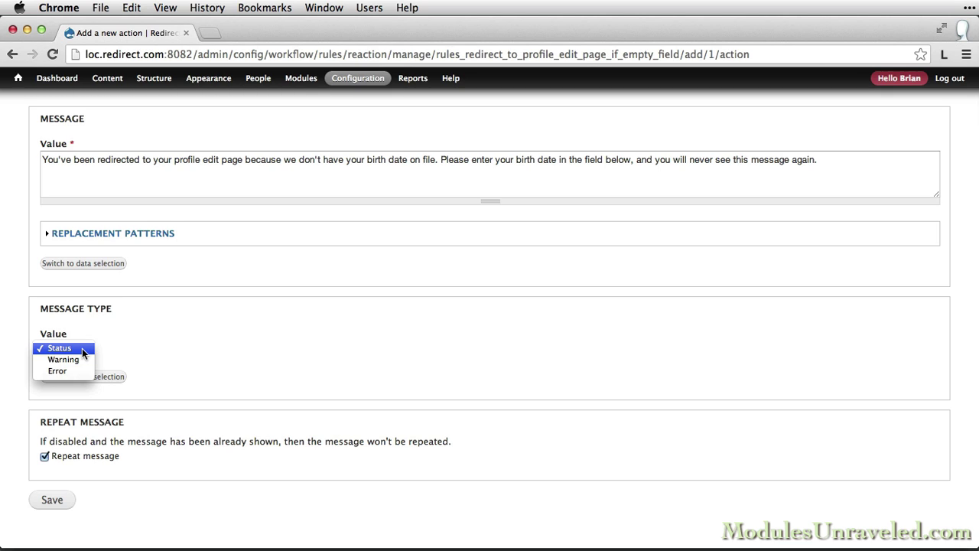
click(105, 349)
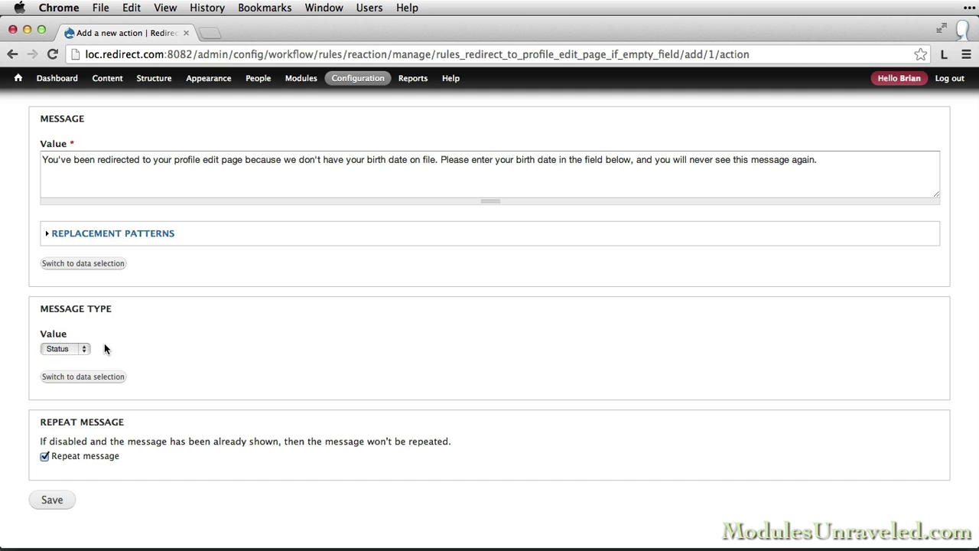
scroll(22, 451, down, 1)
Save the show-message action, then log out and back in with the account's credentials.
click(48, 499)
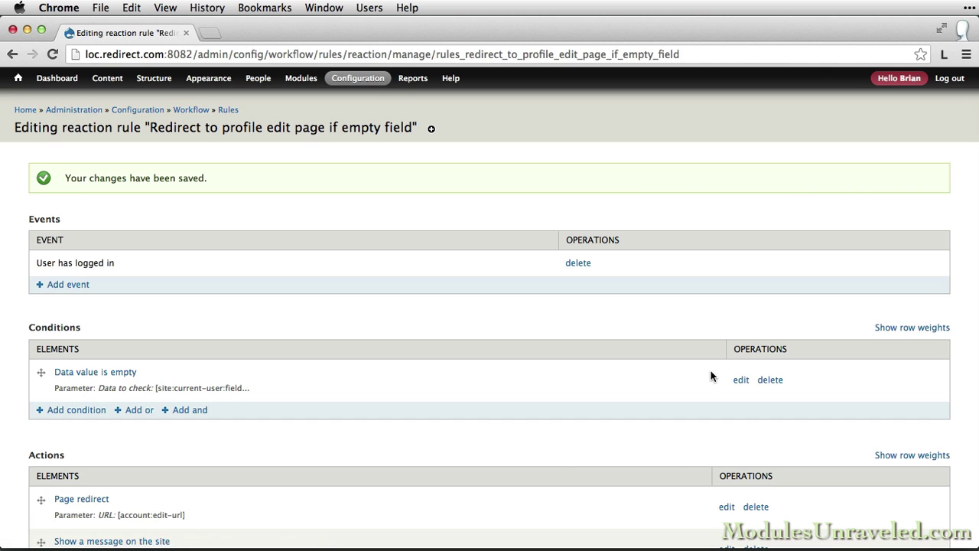
click(952, 80)
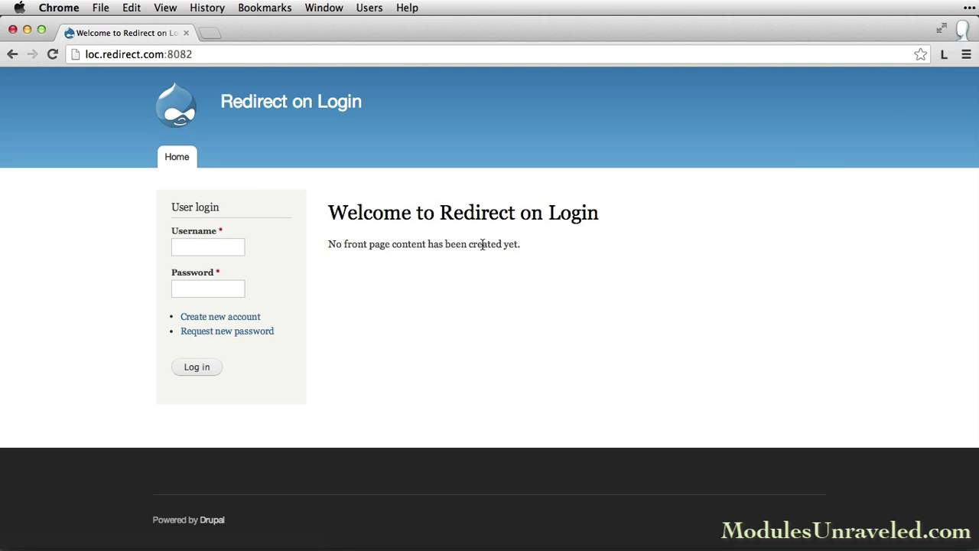
click(215, 248)
text(Brian)
key(Tab)
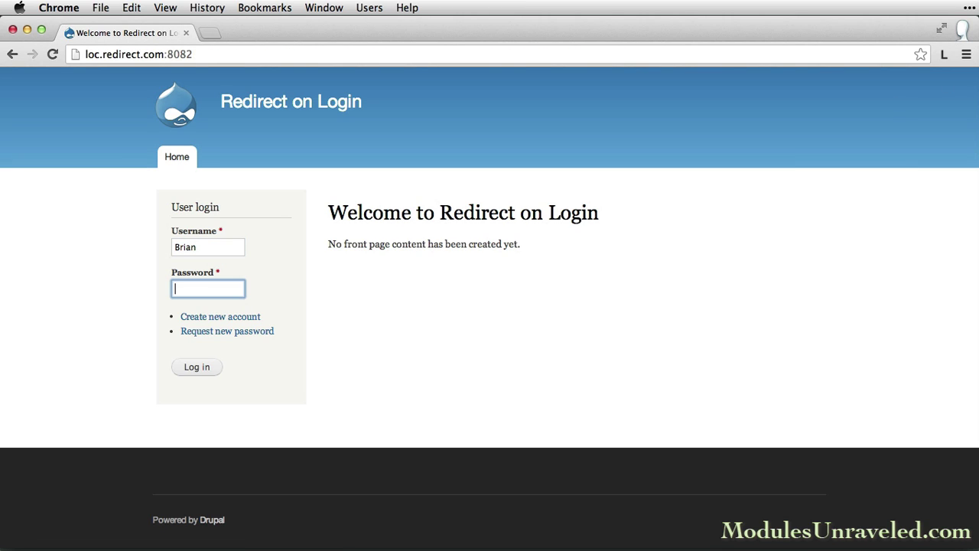
text(p************)
key(Return)
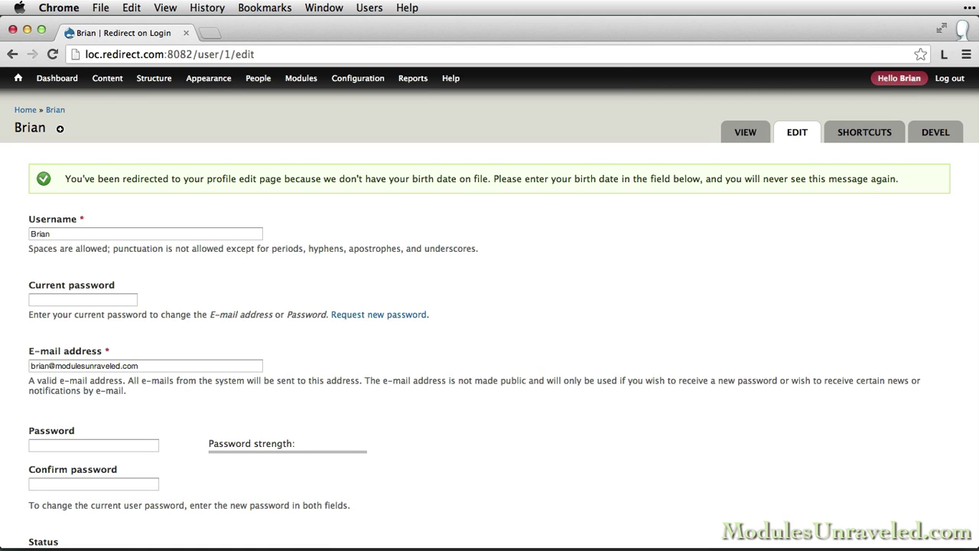
scroll(229, 335, down, 10)
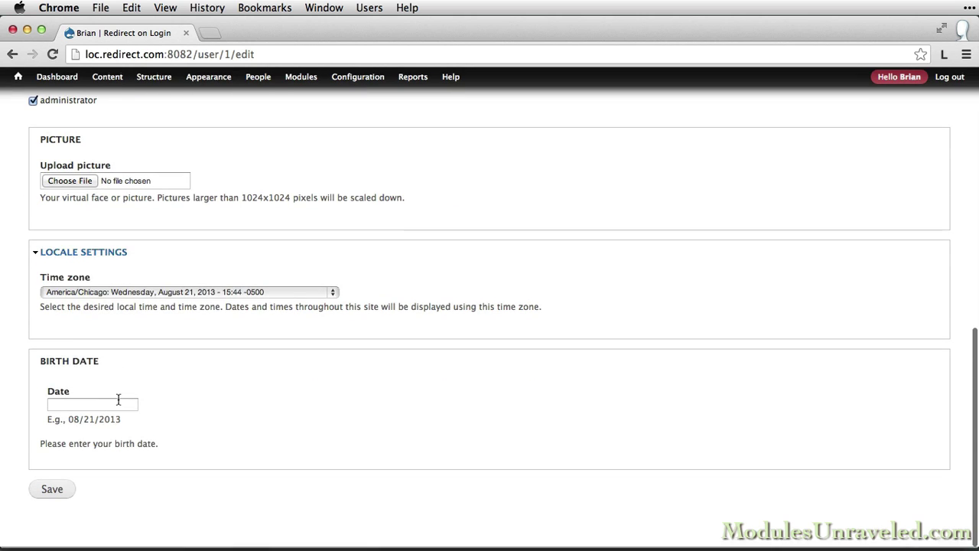
click(107, 405)
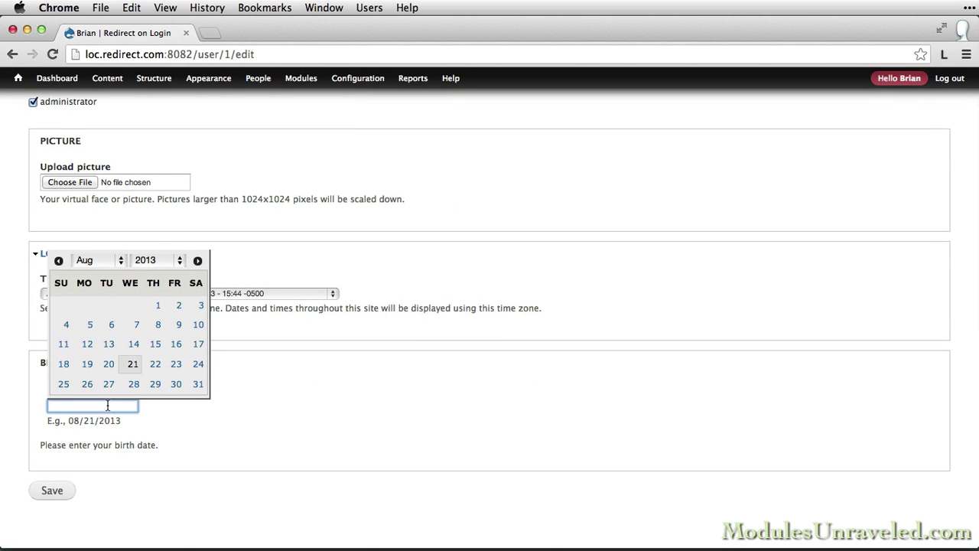
text(7/11/1986)
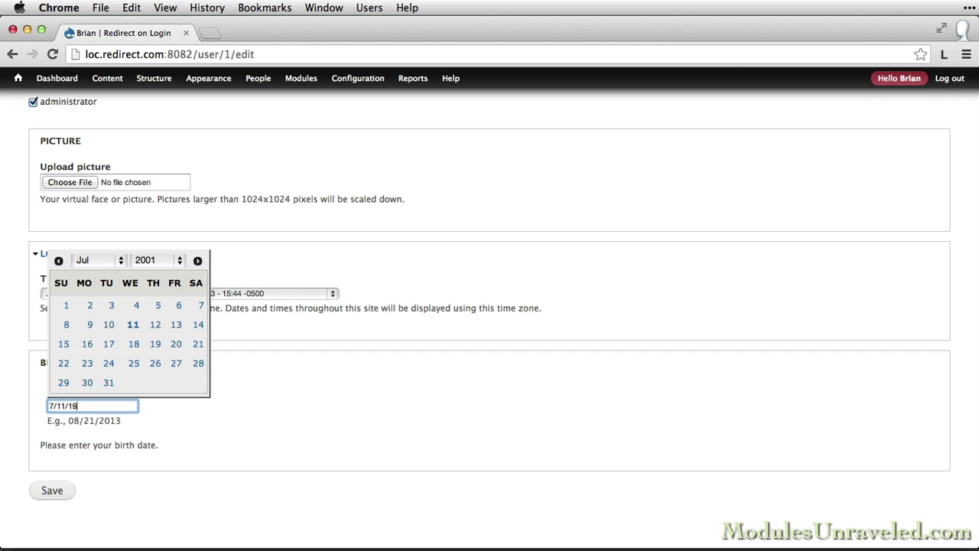
click(52, 493)
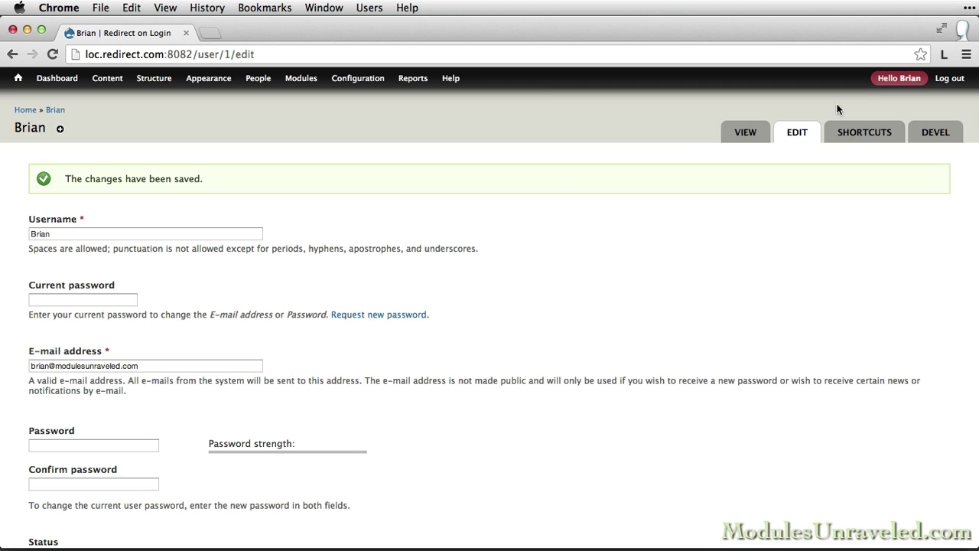
Log out, then log back in with the account's username and password.
click(949, 80)
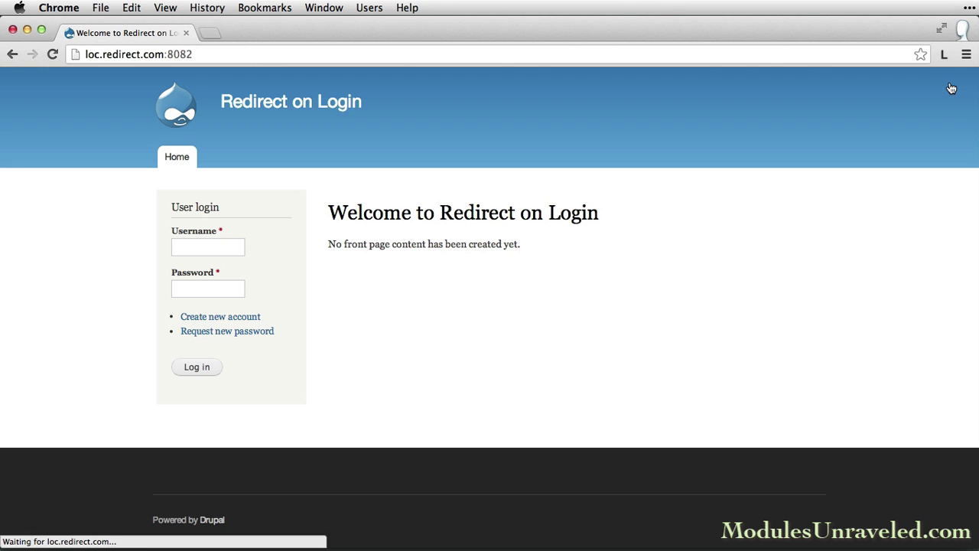
click(216, 247)
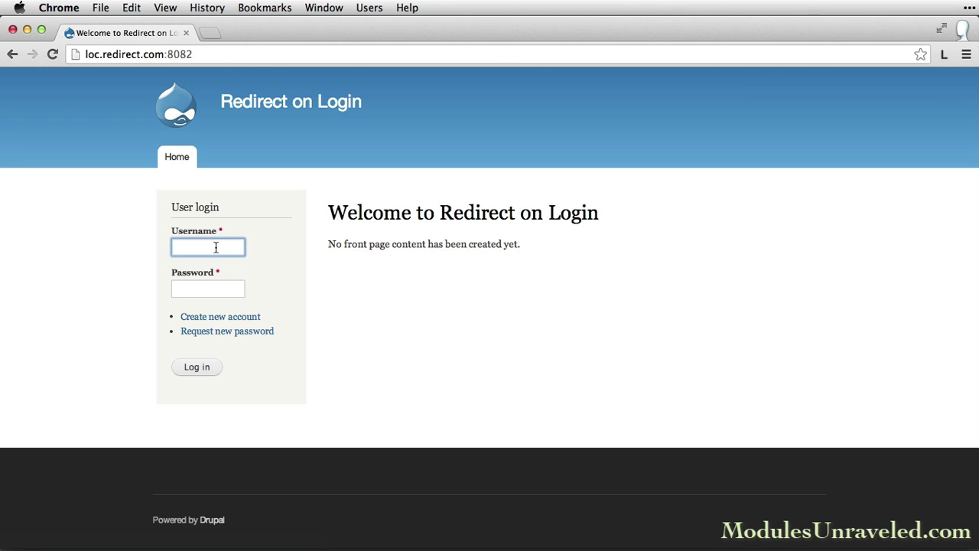
text(Brian)
key(Tab)
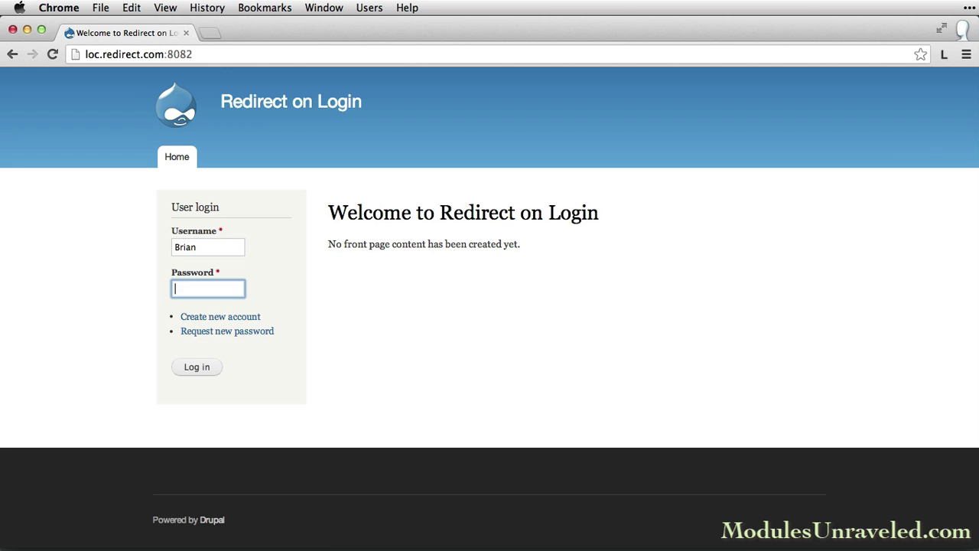
text(••••••••••••)
key(Return)
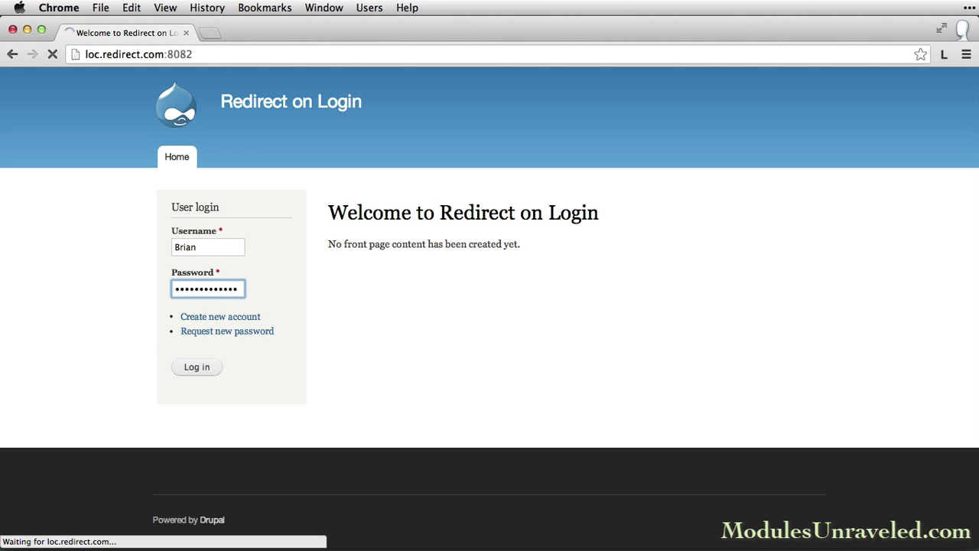